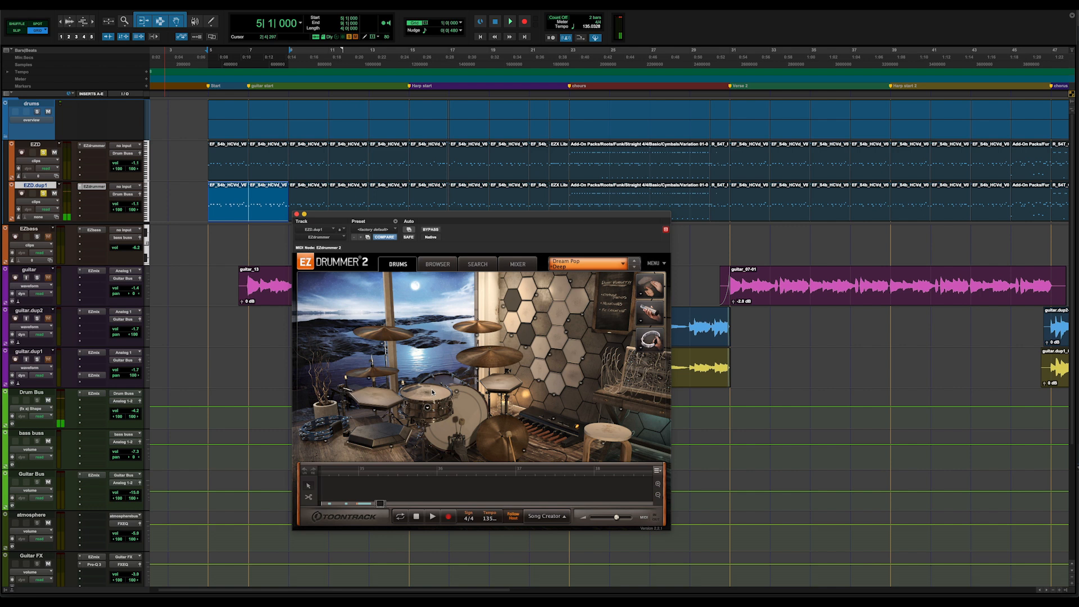
# Step: Open the snare options of the Dream Pop kit on the EZD.dup1 track and choose Anchorwood Snare
pyautogui.click(427, 408)
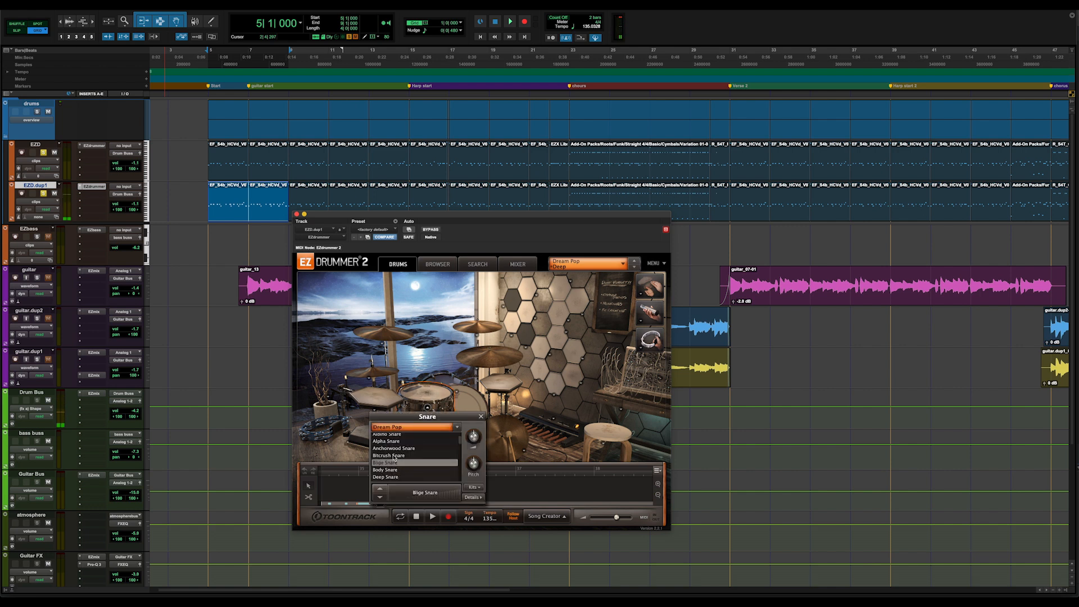
pyautogui.click(393, 448)
pyautogui.scroll(2, 402, 453)
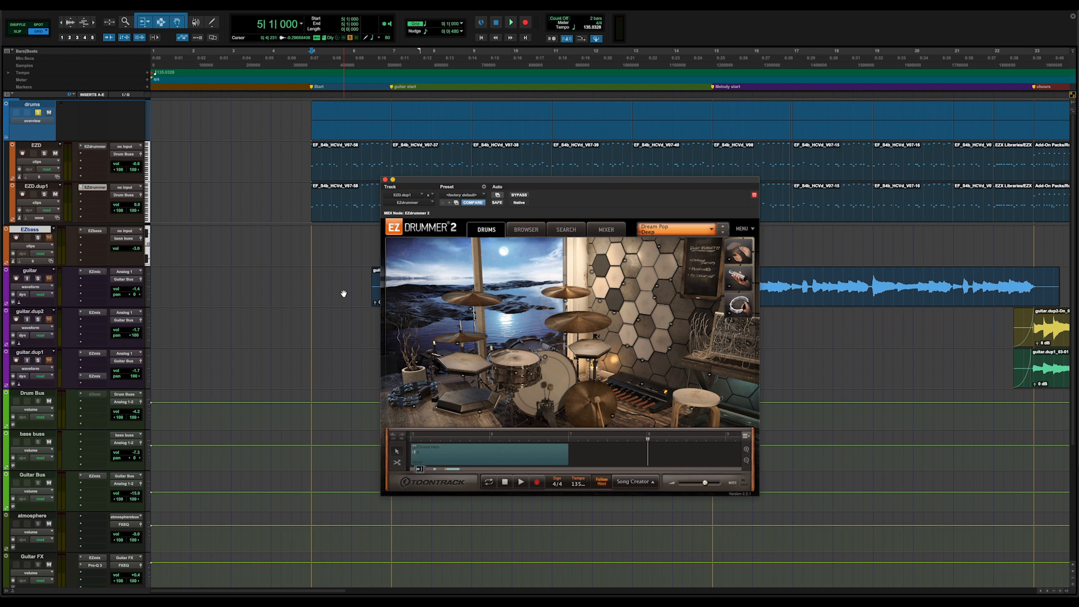
# Step: Mute the Hats and Cymbals channels in the Dream Pop kit's mixer during playback and return to the drum kit view
pyautogui.press('space')
pyautogui.click(605, 230)
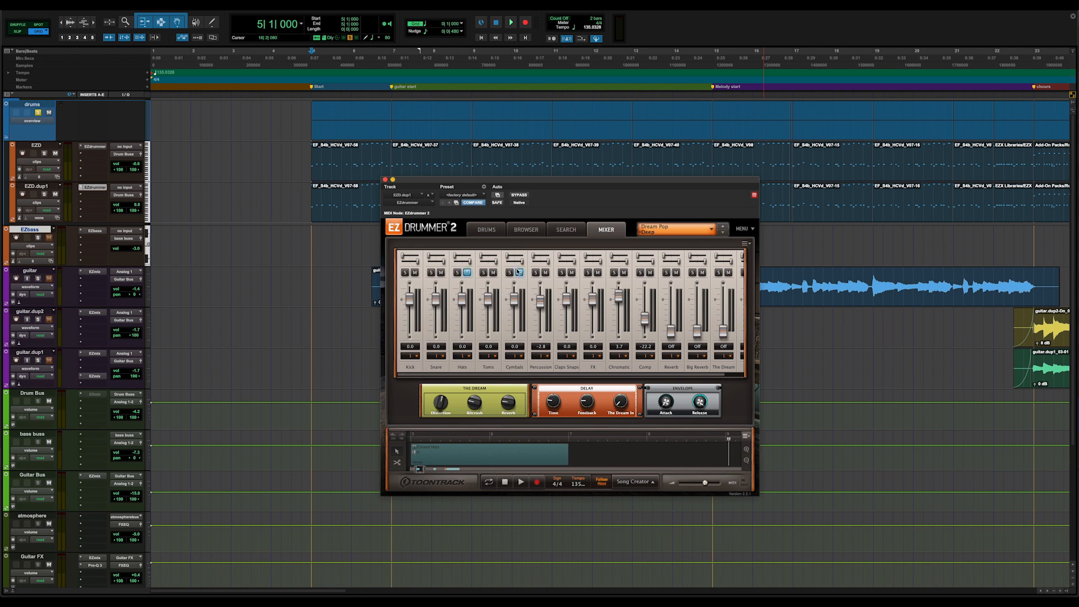
pyautogui.click(488, 231)
pyautogui.press('space')
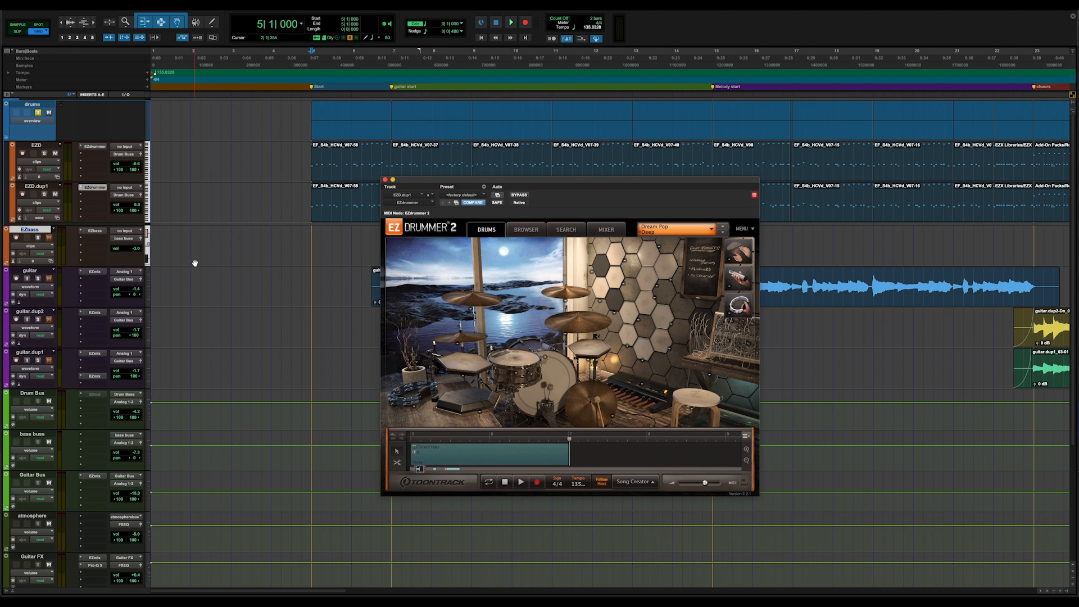
# Step: Open the first EZD.dup1 clip in the MIDI editor and select its row of snare notes across bars 5 and 6
pyautogui.doubleClick(352, 216)
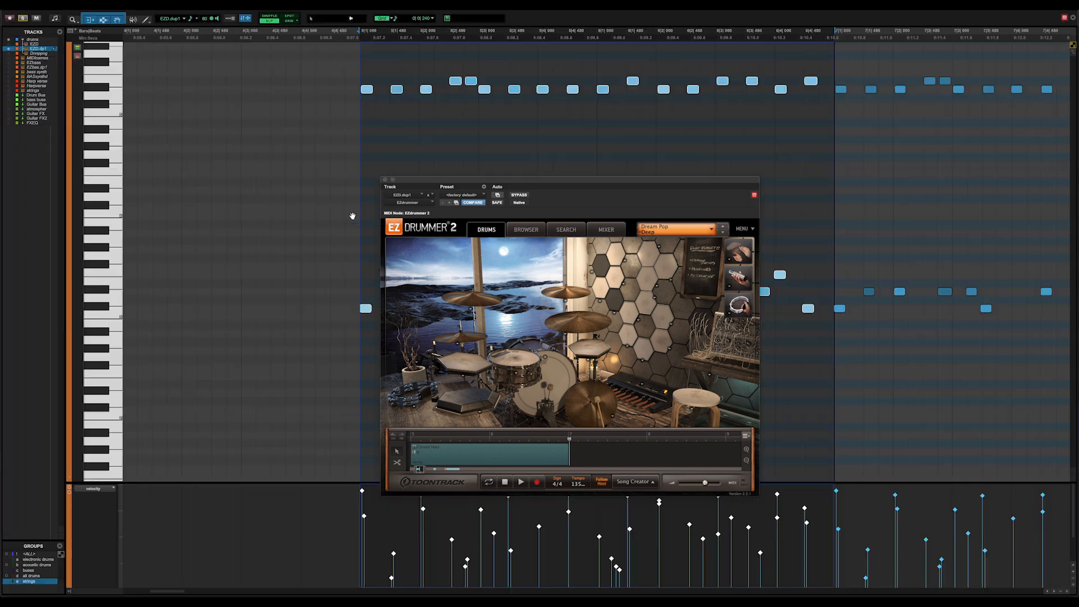
pyautogui.click(385, 180)
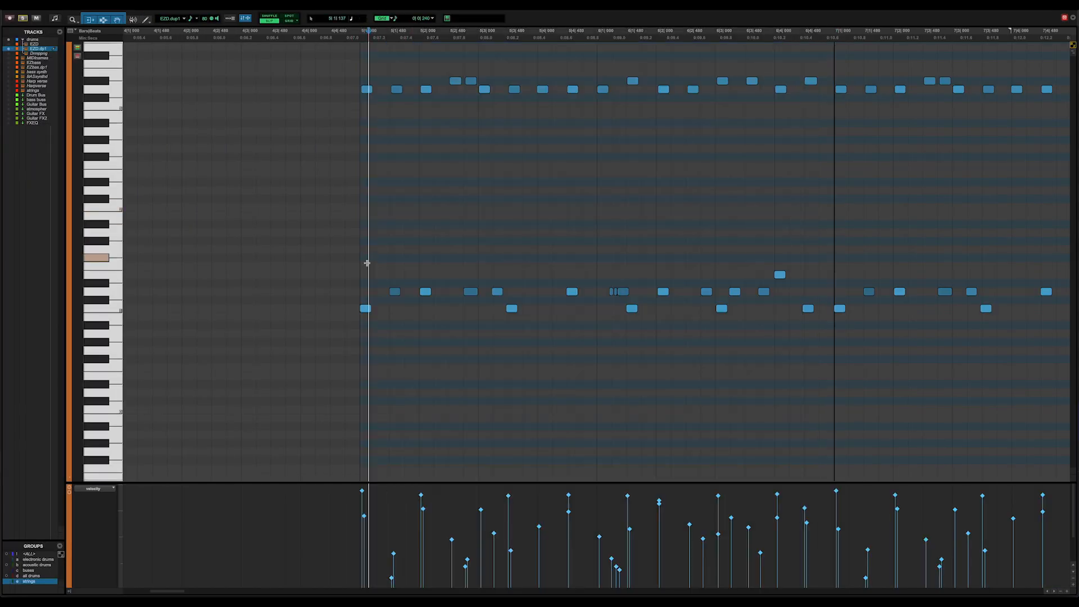
pyautogui.moveTo(368, 266); pyautogui.dragTo(481, 292)
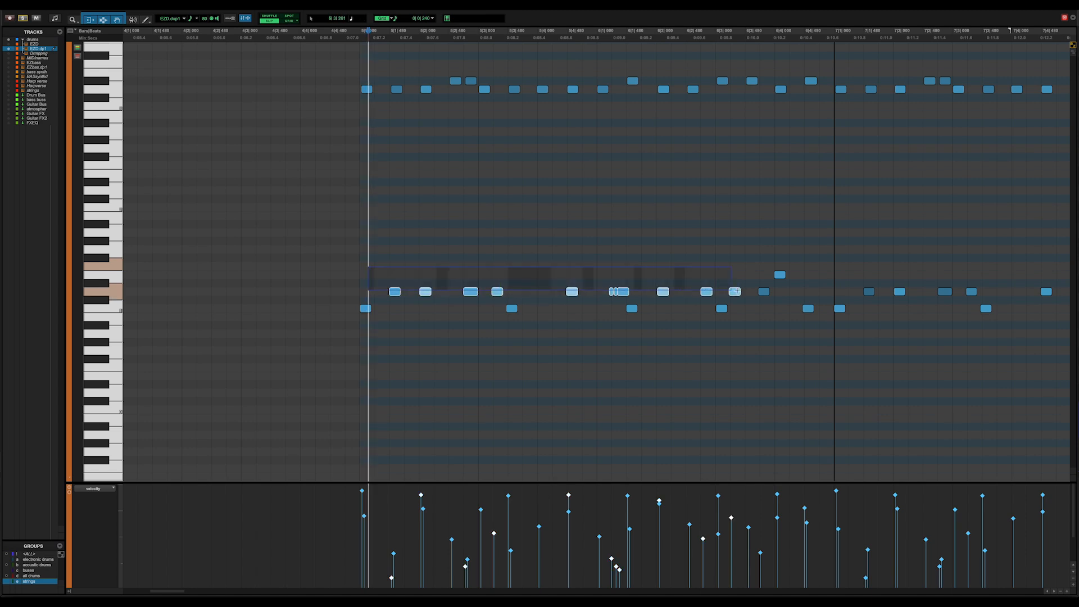
pyautogui.moveTo(766, 292); pyautogui.dragTo(768, 294)
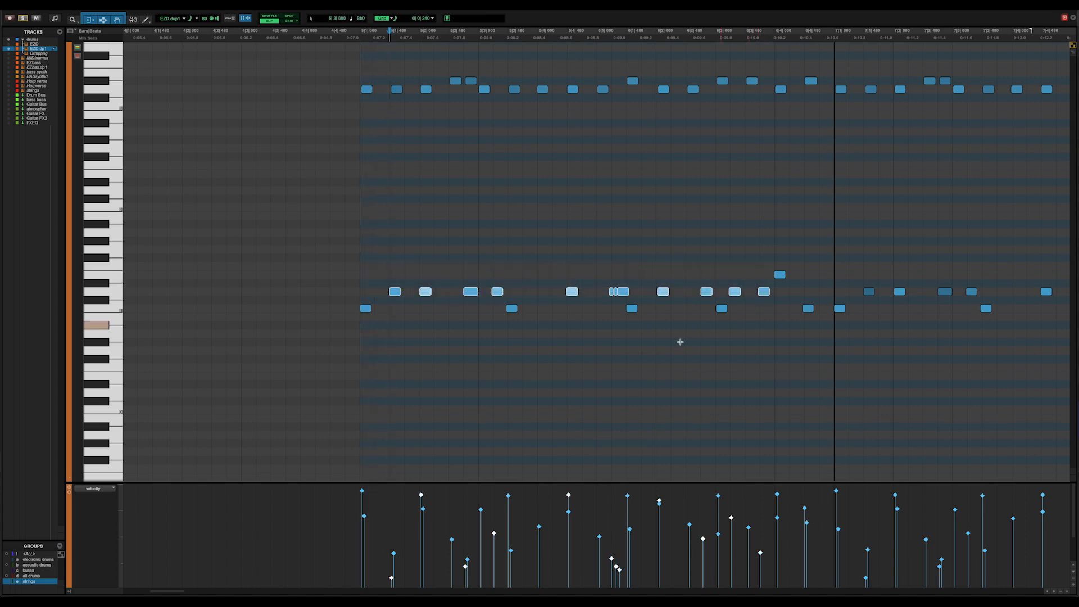
# Step: Delete the clip's soft ghost snare notes between the main snare hits in bars 5 and 6, and play the result from the clip's start
pyautogui.moveTo(387, 272); pyautogui.dragTo(397, 291)
pyautogui.press('Delete')
pyautogui.moveTo(487, 301); pyautogui.dragTo(495, 301)
pyautogui.press('Delete')
pyautogui.moveTo(607, 286); pyautogui.dragTo(728, 287)
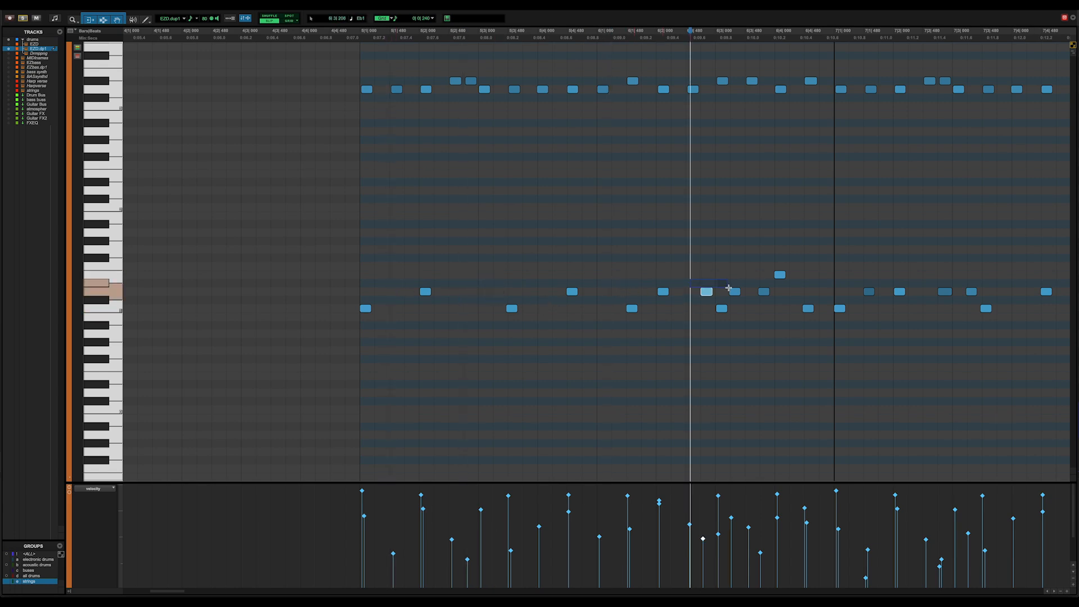
pyautogui.press('Delete')
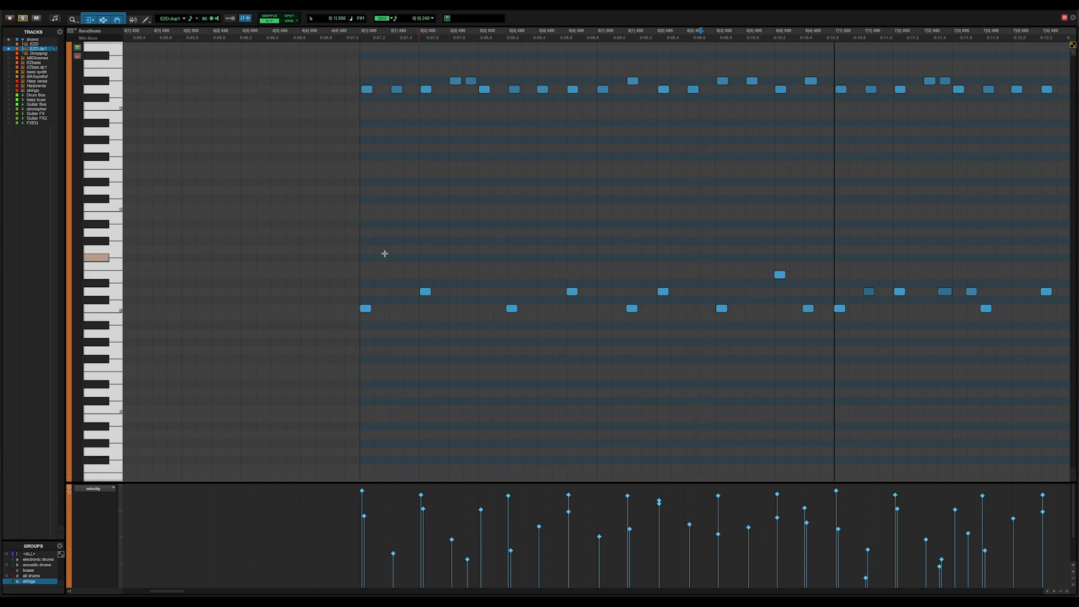
pyautogui.click(358, 260)
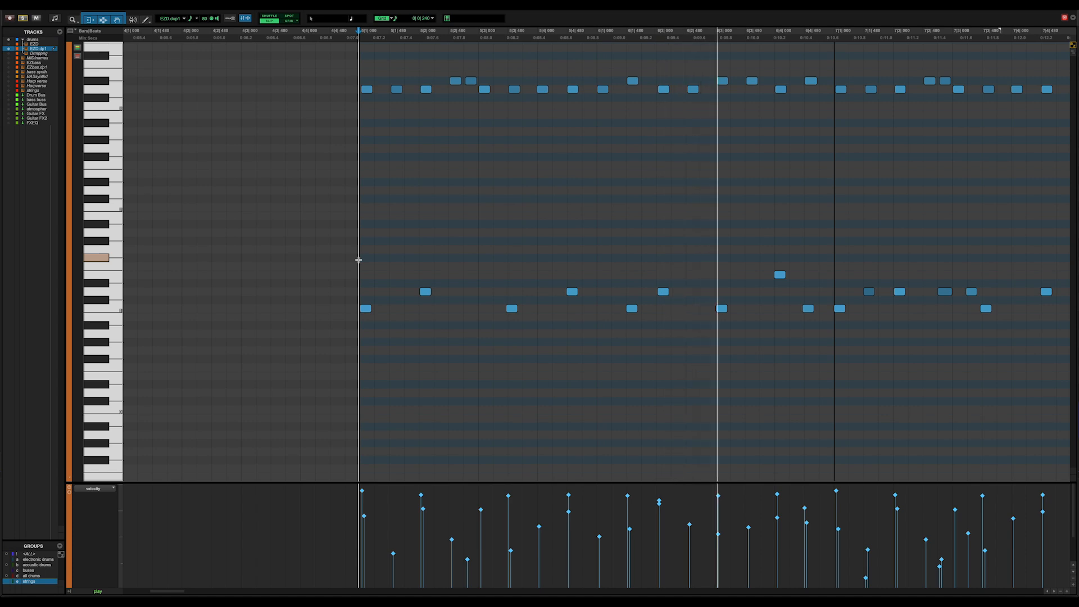
pyautogui.press('space')
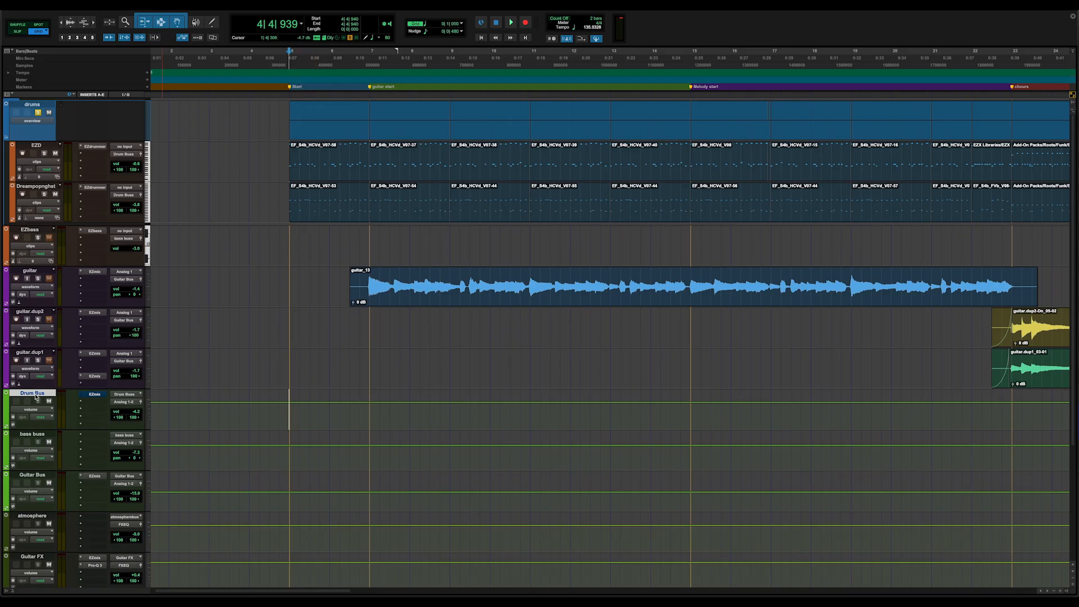
# Step: Open EZmix on the Drum Bus track and audition its drum bus presets during playback, from Drum Bus Compact and Drum Bus - Basic onward
pyautogui.click(94, 395)
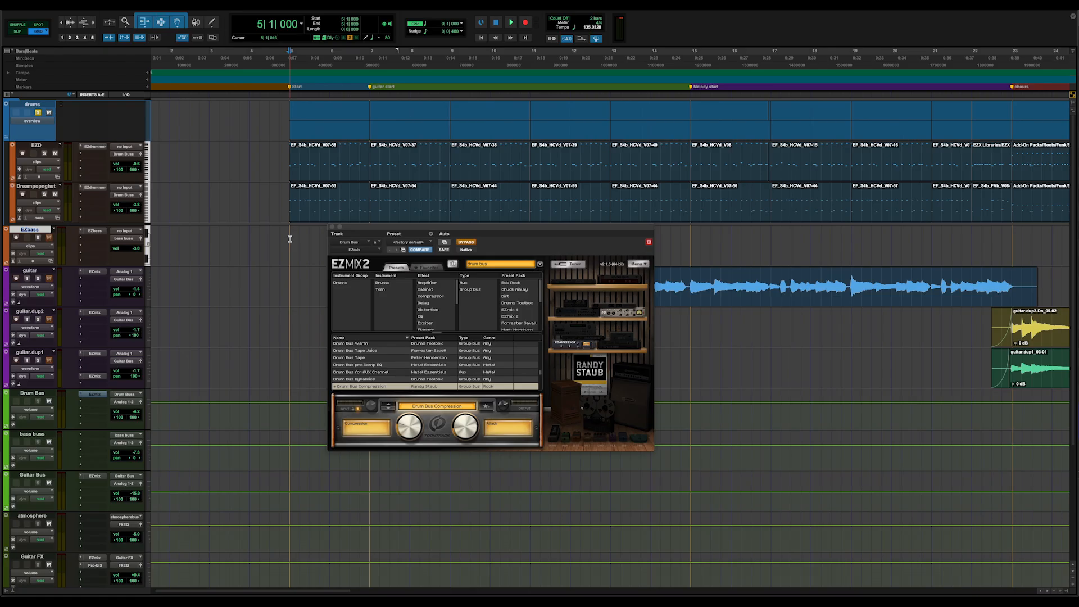
pyautogui.press('space')
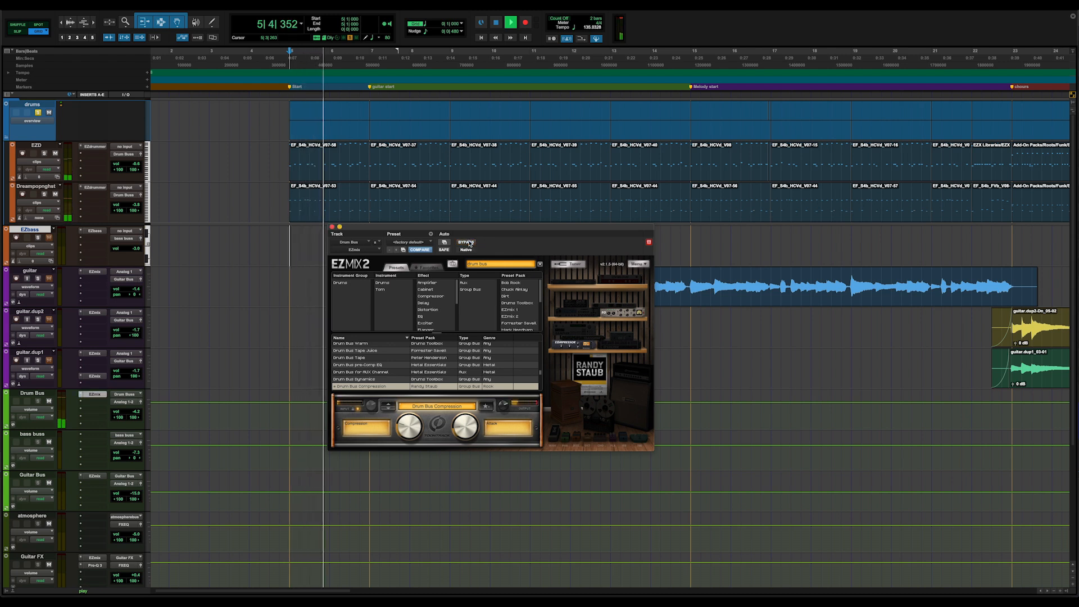
pyautogui.scroll(-5, 376, 361)
pyautogui.click(377, 361)
pyautogui.scroll(-2, 382, 362)
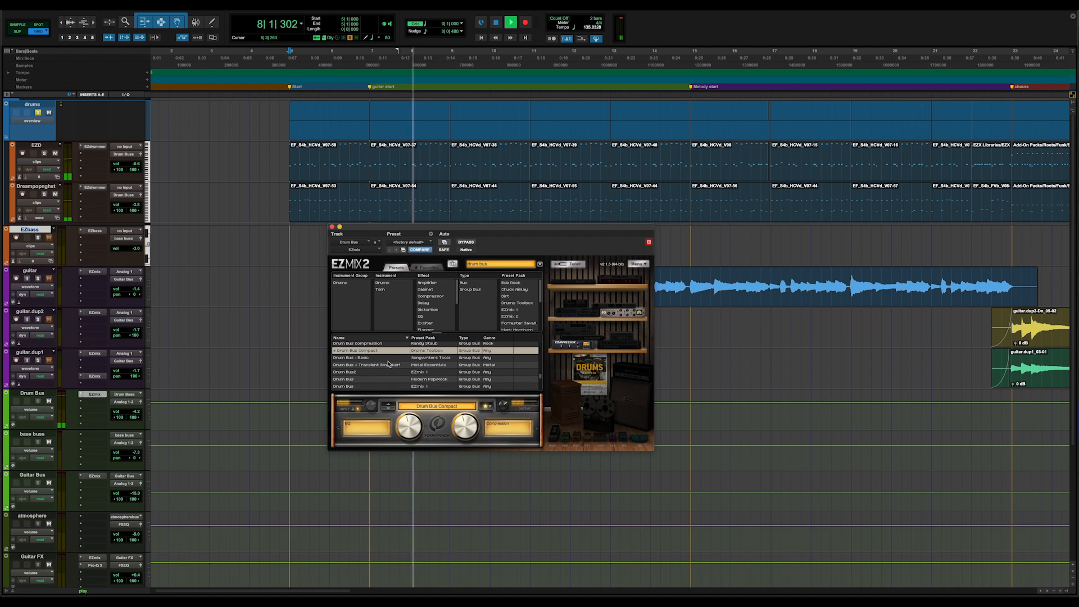
pyautogui.click(386, 358)
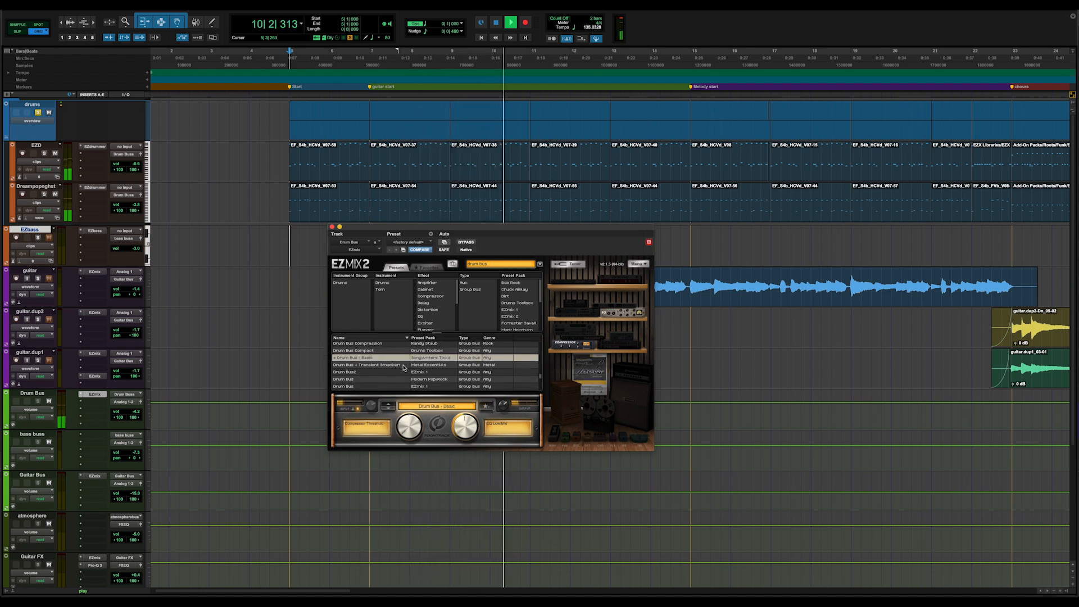
pyautogui.click(403, 366)
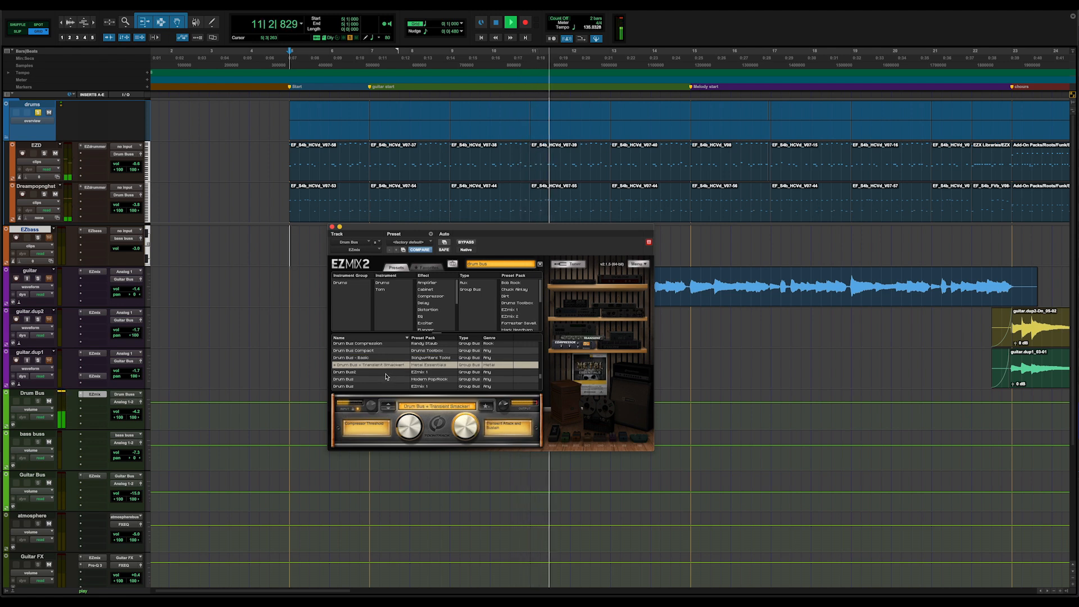
pyautogui.click(384, 373)
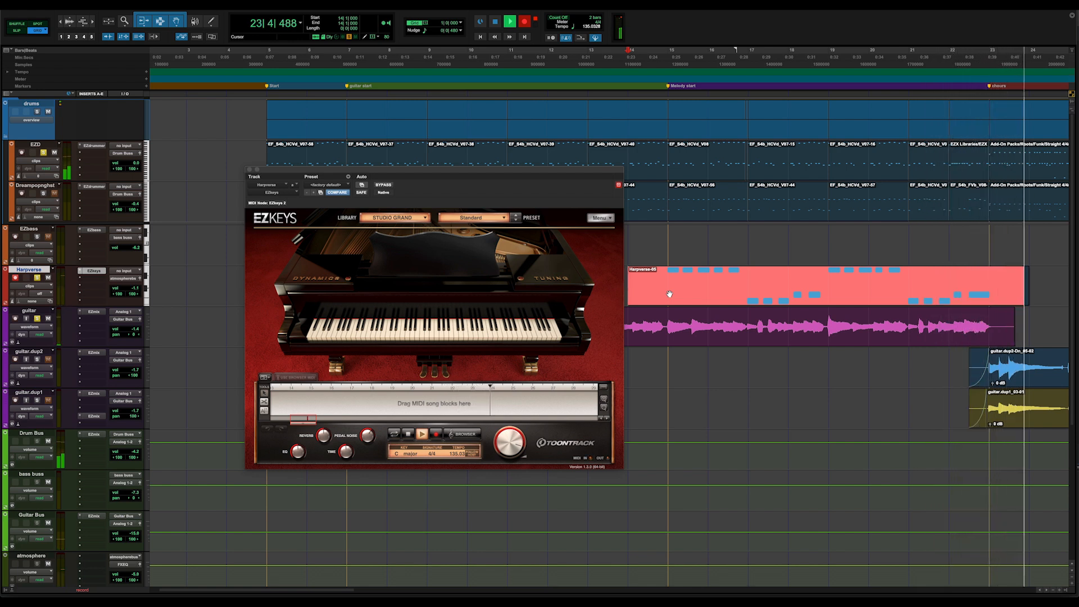
# Step: Finish recording the Harpverse melody and open the preset list of the Hybrid Harp library in EZkeys on the Harp verse track
pyautogui.press('space')
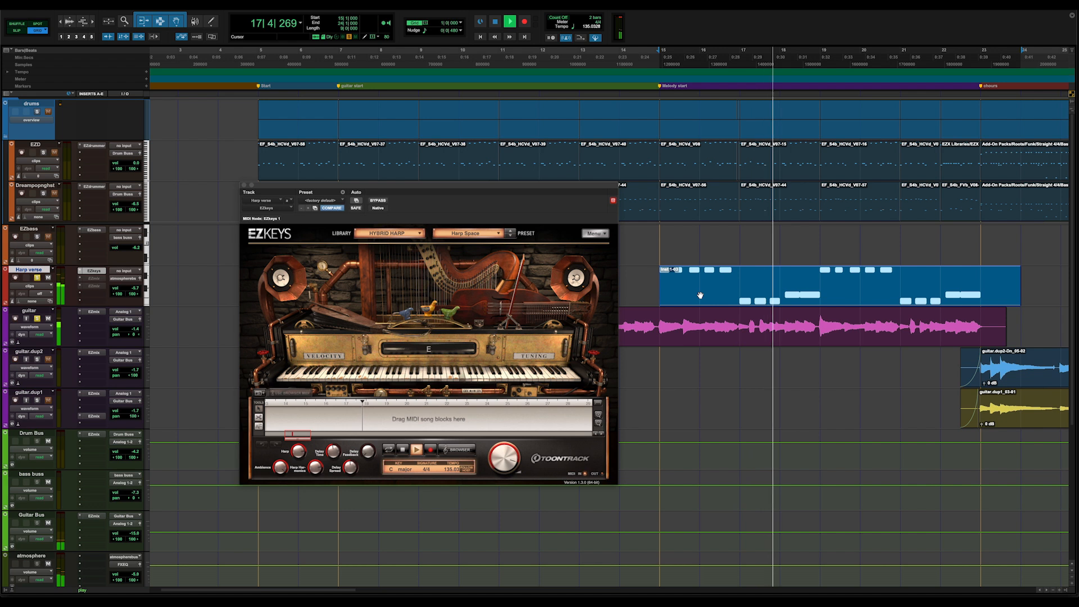
pyautogui.press('space')
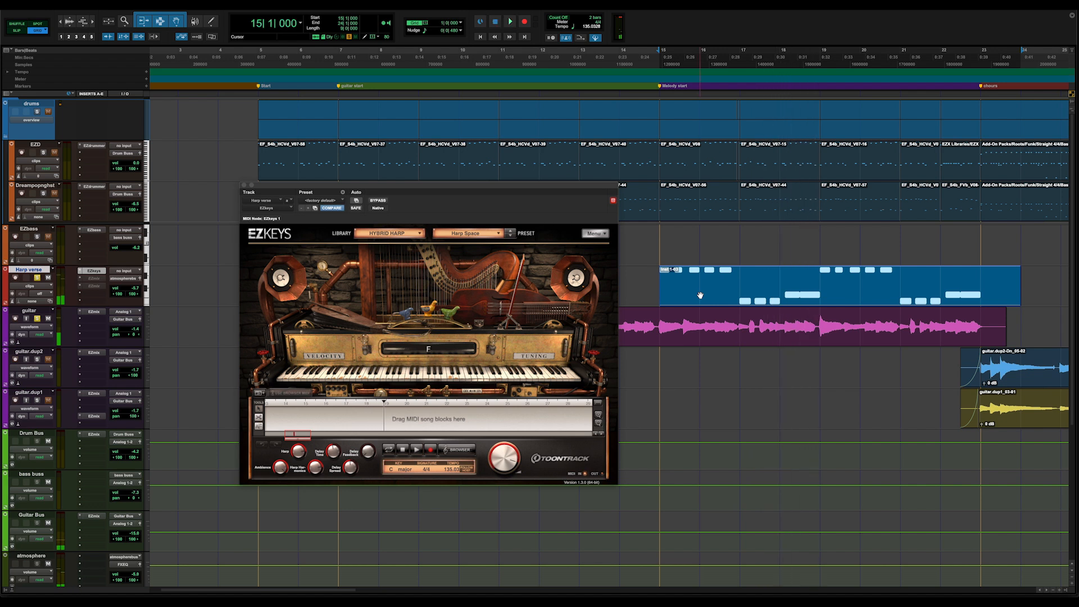
pyautogui.click(473, 234)
pyautogui.moveTo(468, 243)
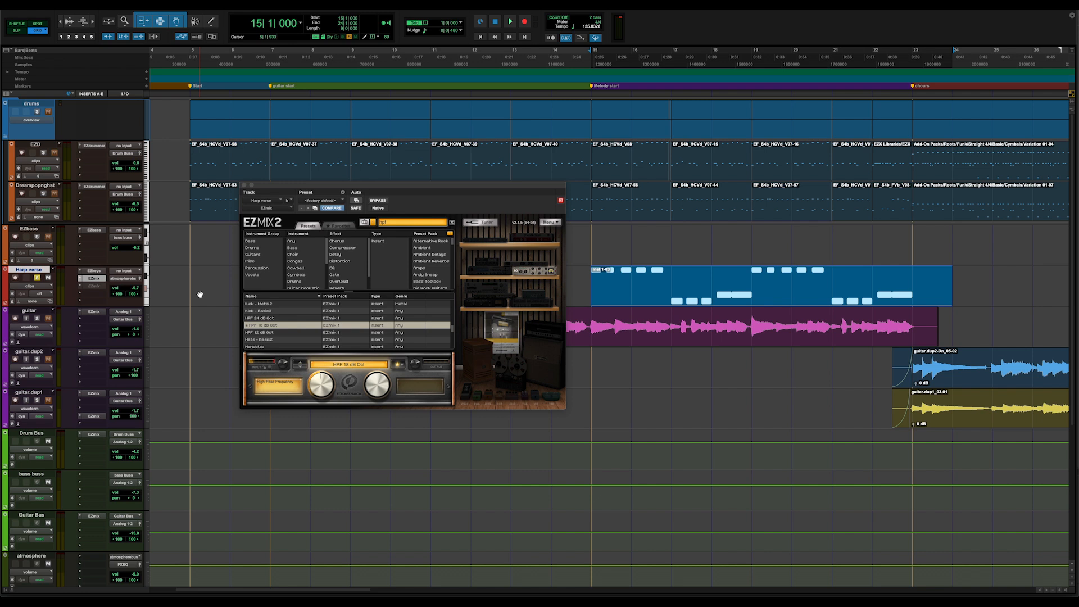
# Step: Compare the Harp verse track with the 18 dB/octave high-pass preset bypassed and active, and unsolo it to hear the full mix
pyautogui.click(378, 201)
pyautogui.press('space')
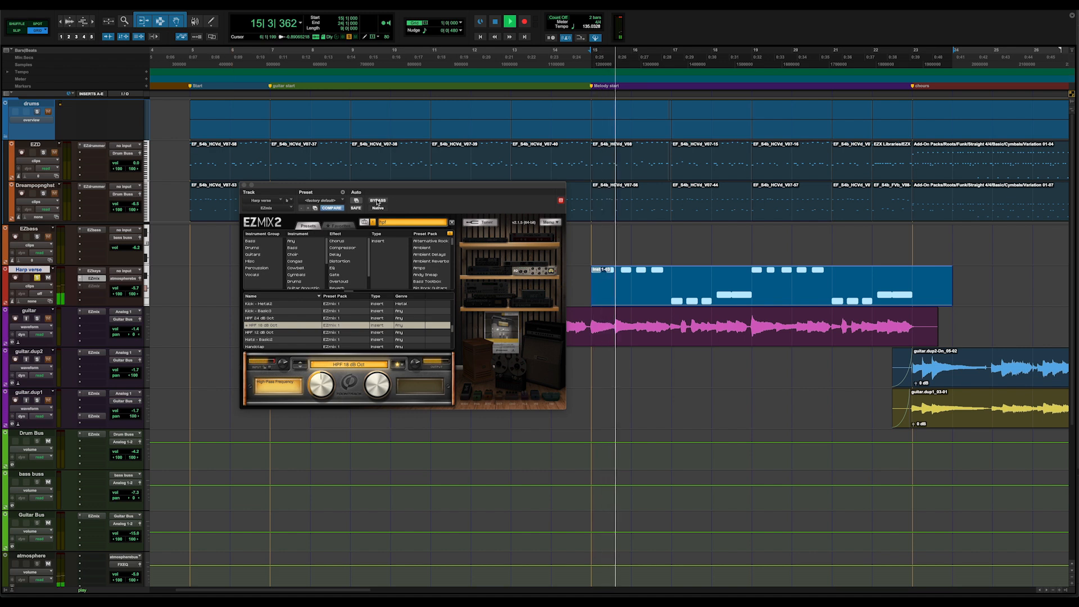
pyautogui.click(377, 201)
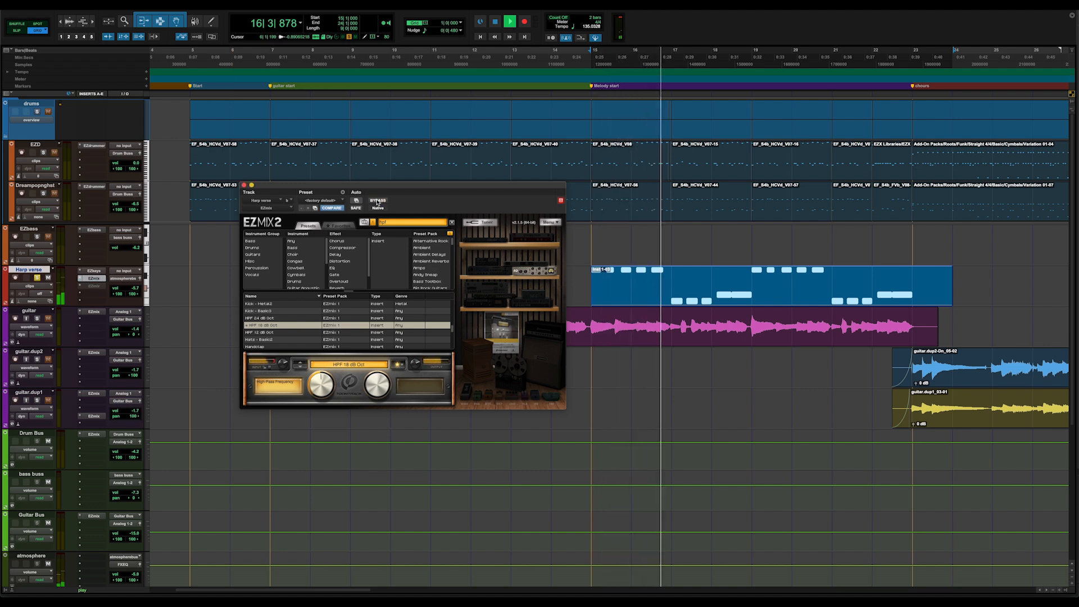
pyautogui.click(37, 277)
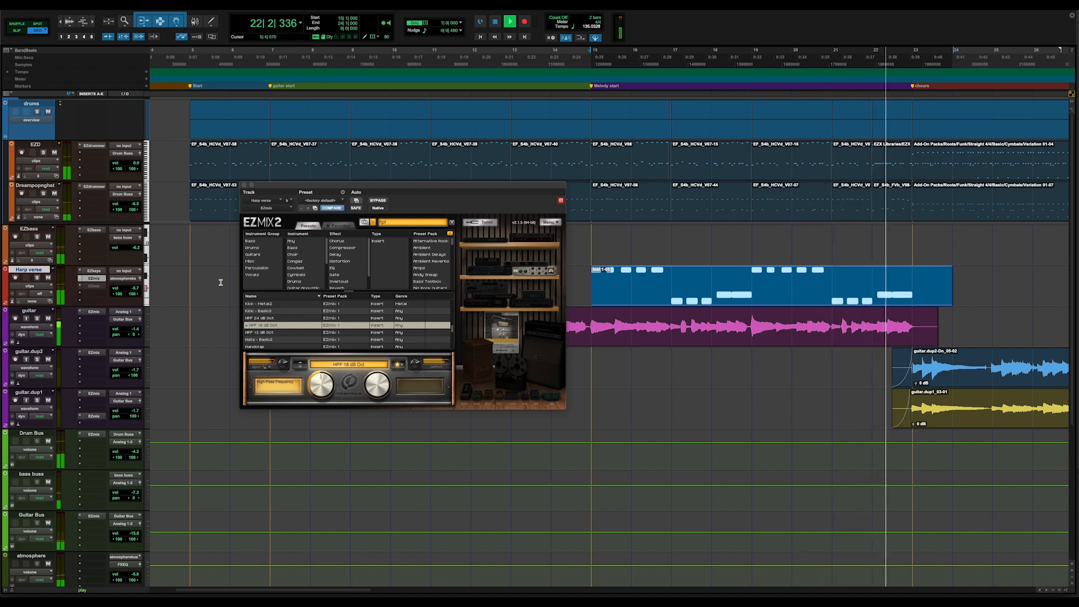
pyautogui.press('space')
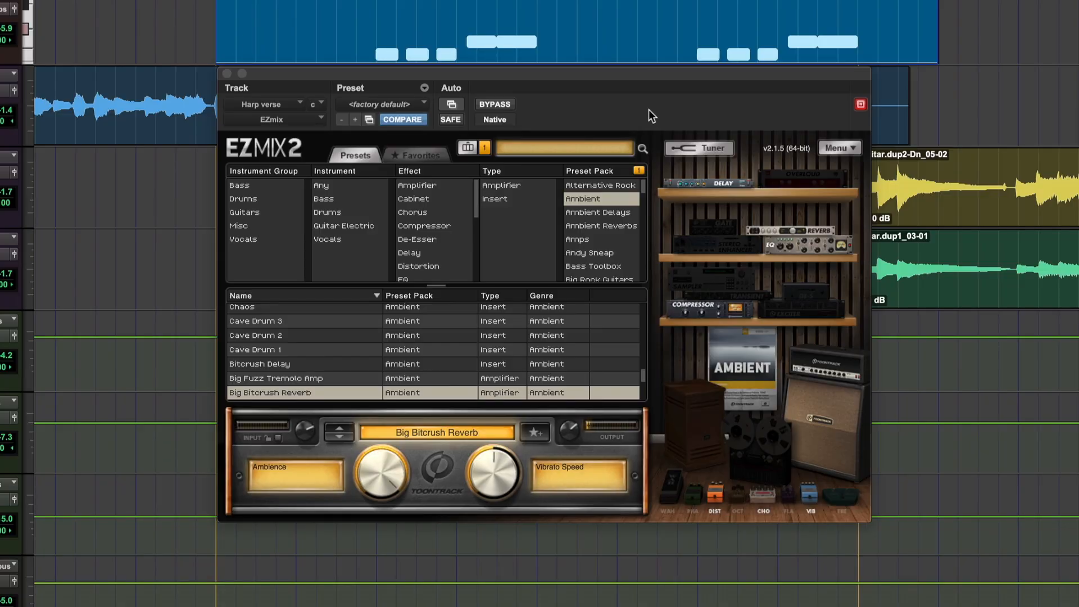
# Step: Play the Harp verse track and compare its sound with the Big Bitcrush Reverb preset bypassed and active
pyautogui.press('space')
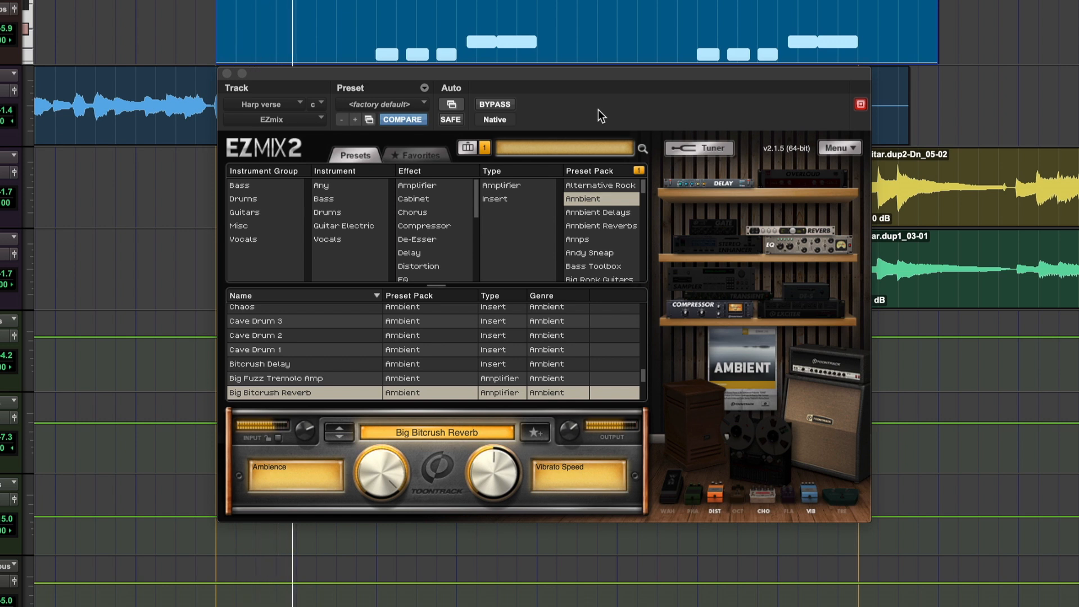
pyautogui.click(502, 104)
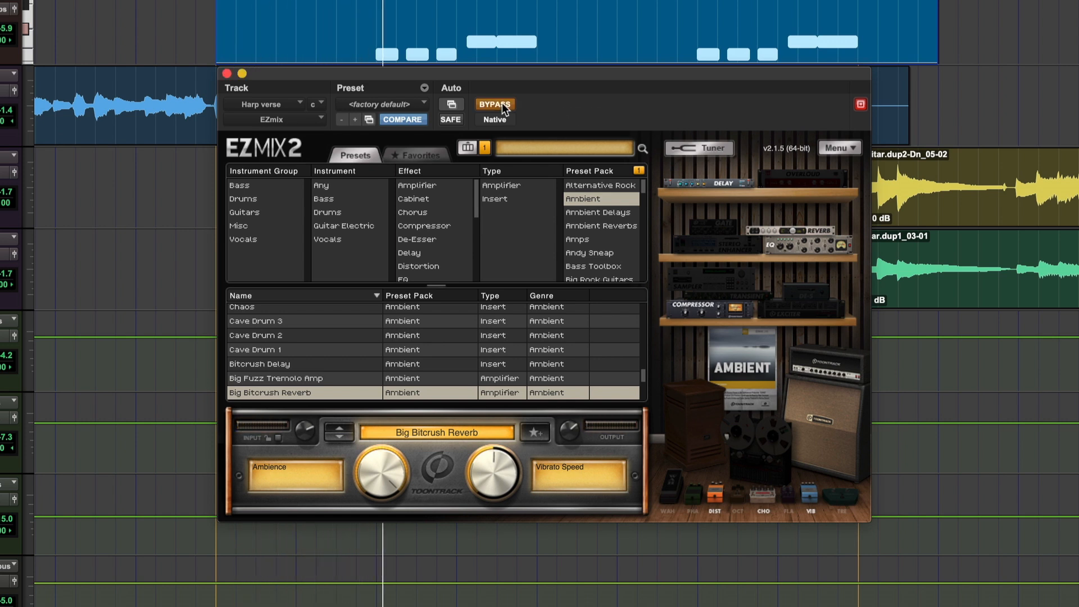
pyautogui.click(502, 105)
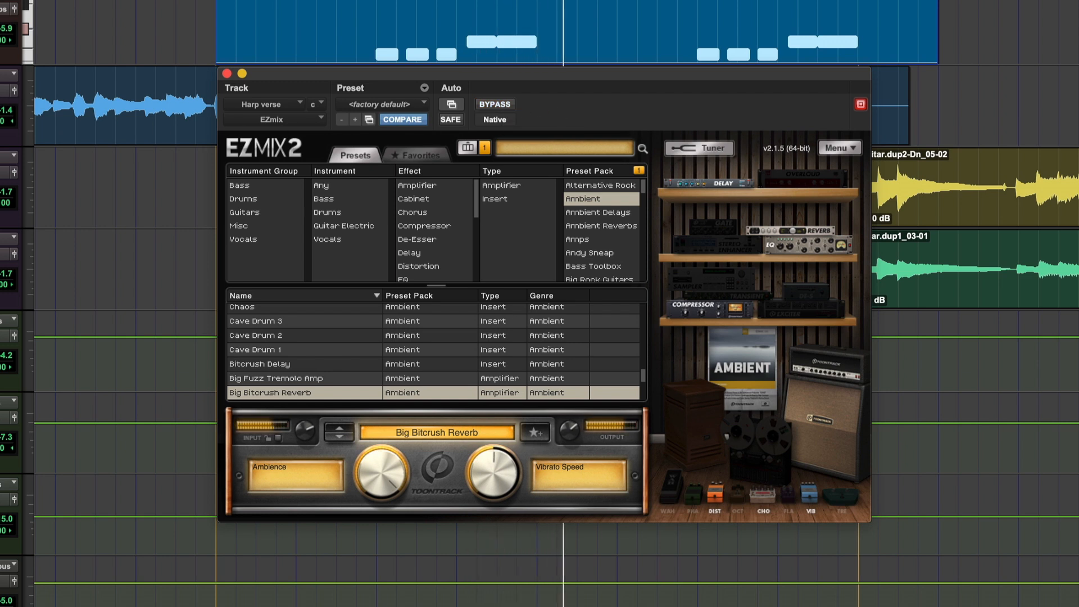
pyautogui.click(137, 15)
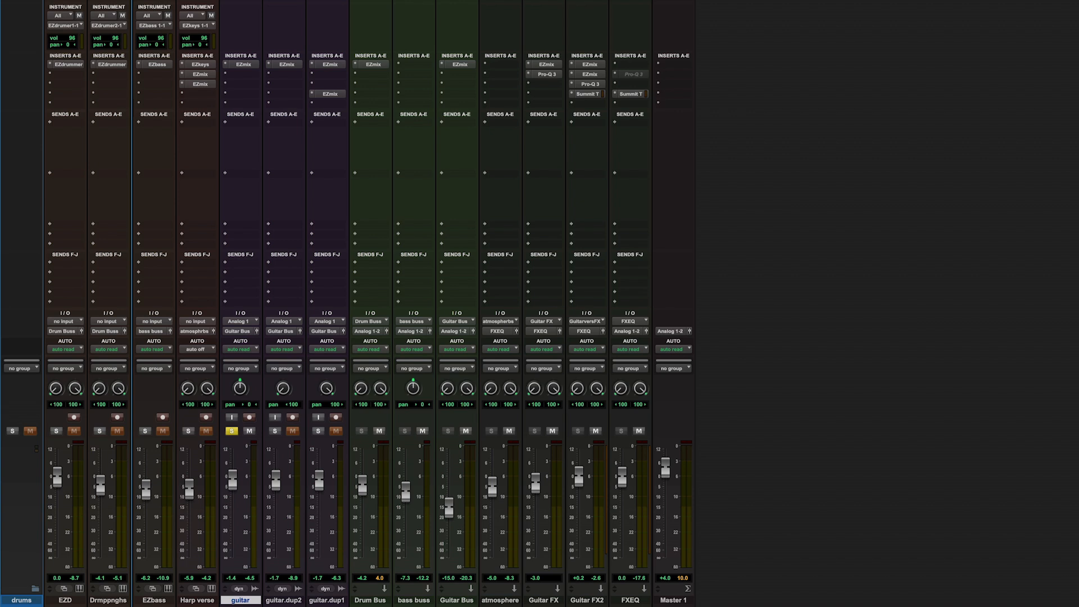
# Step: Inspect the two EZmix effects inserted on the Guitar FX2 track and close the effect window
pyautogui.click(589, 64)
pyautogui.click(587, 74)
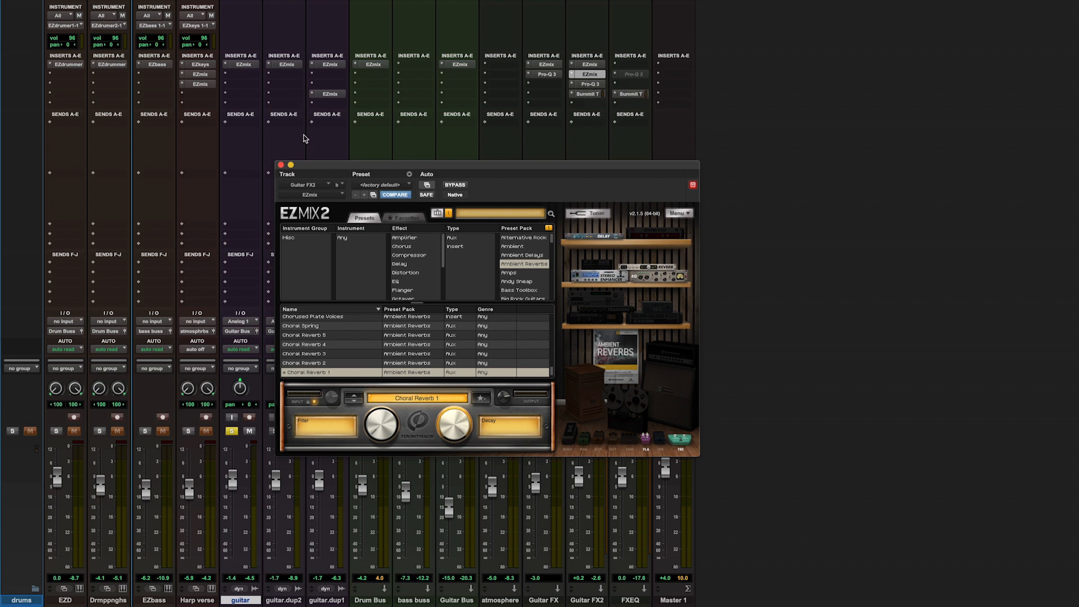
pyautogui.click(281, 165)
# Step: Add a send from the guitar track to the stereo Guitar verse FX bus
pyautogui.click(234, 122)
pyautogui.moveTo(235, 133)
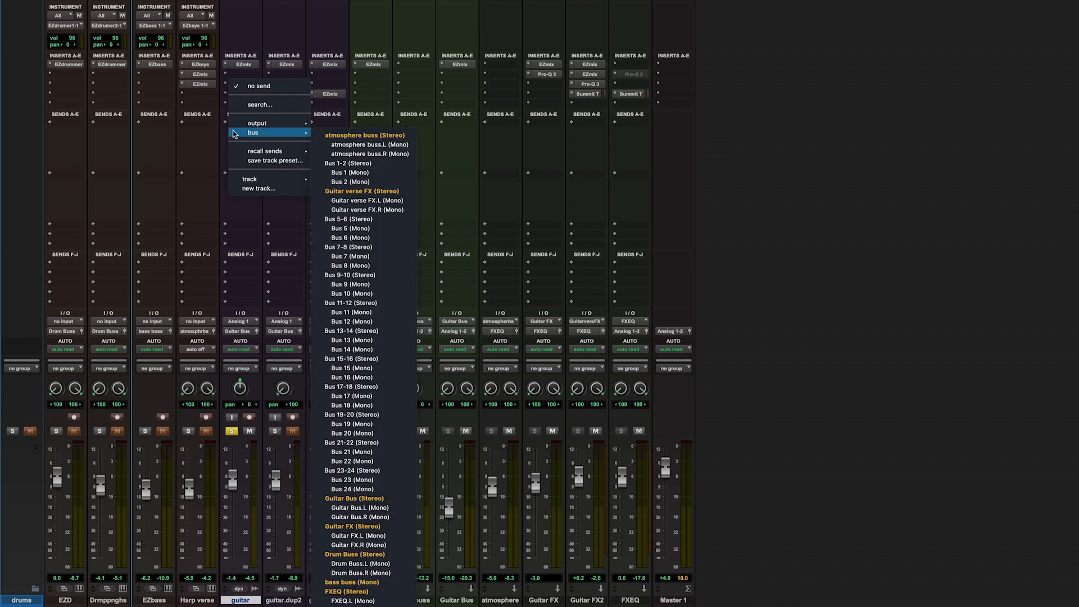
pyautogui.click(376, 191)
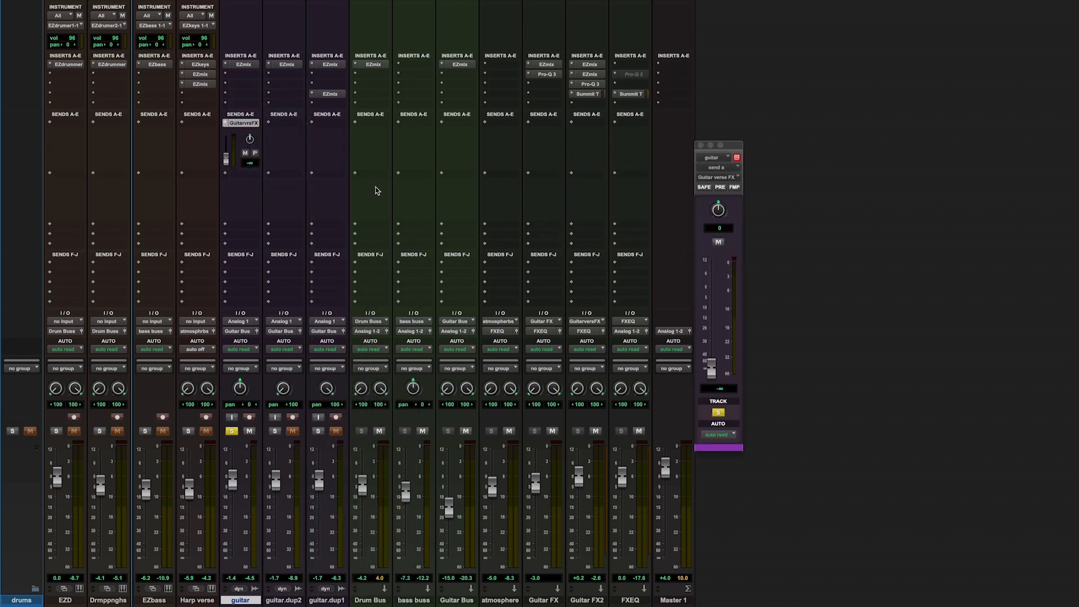
# Step: Set the guitar send level to 0.0 dB while listening through Choral Reverb 1 on Guitar FX2, and return to the Edit window
pyautogui.click(589, 65)
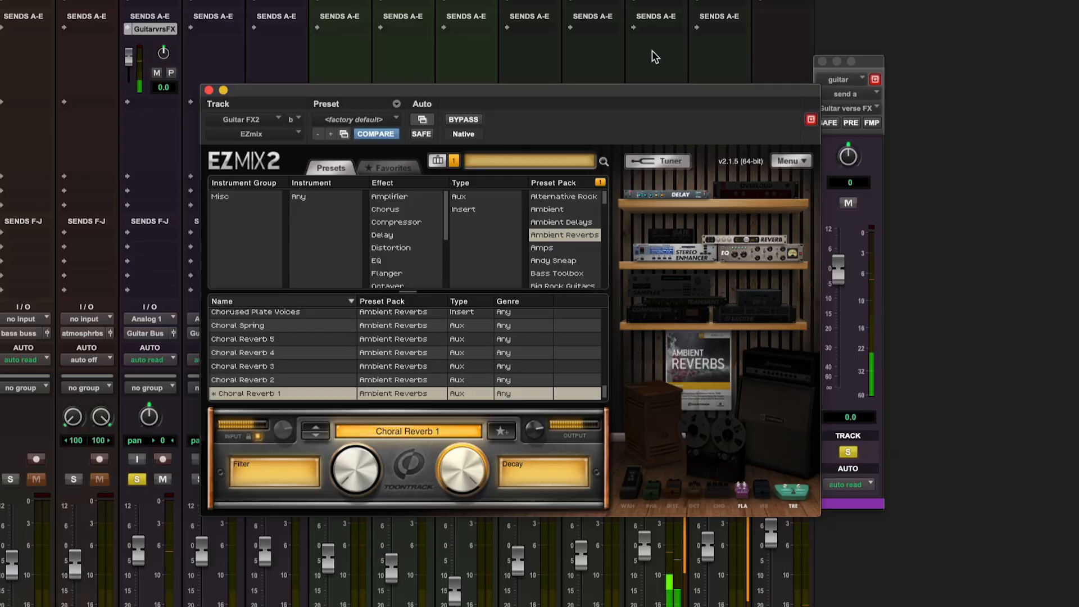
pyautogui.press('super+equal')
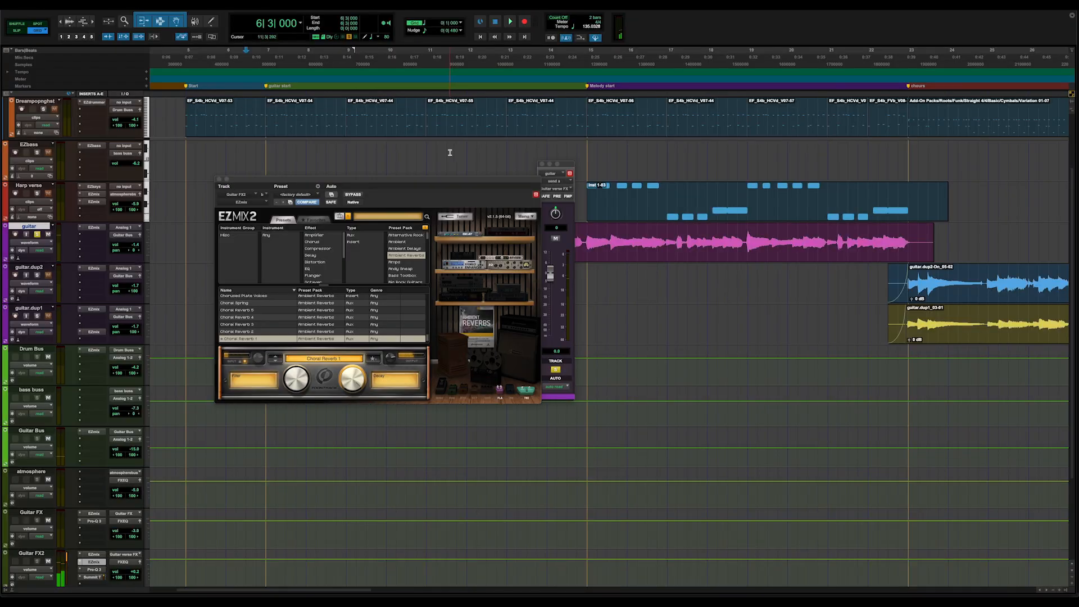
pyautogui.click(219, 180)
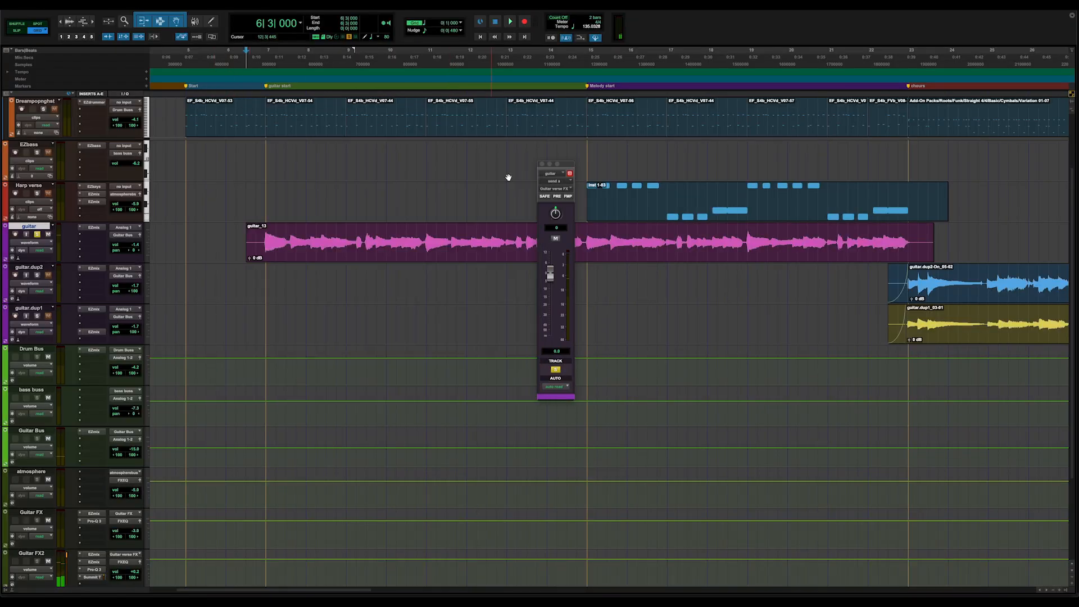
# Step: Show the guitar track's Guitar verse FX send level automation, briefly raise it around the guitar start marker, and play it
pyautogui.click(542, 166)
pyautogui.click(30, 242)
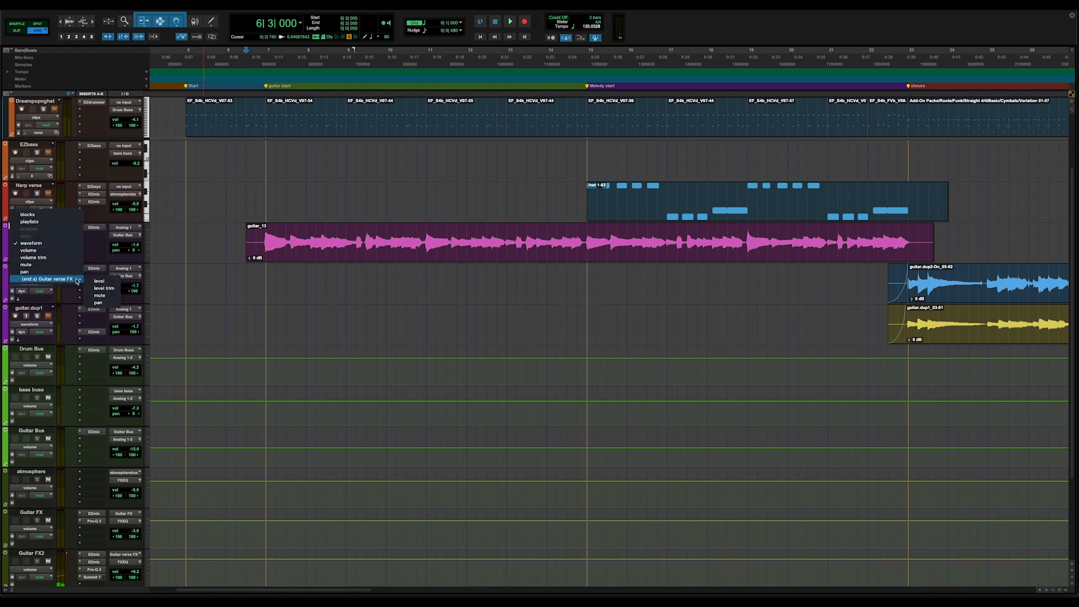
pyautogui.click(171, 284)
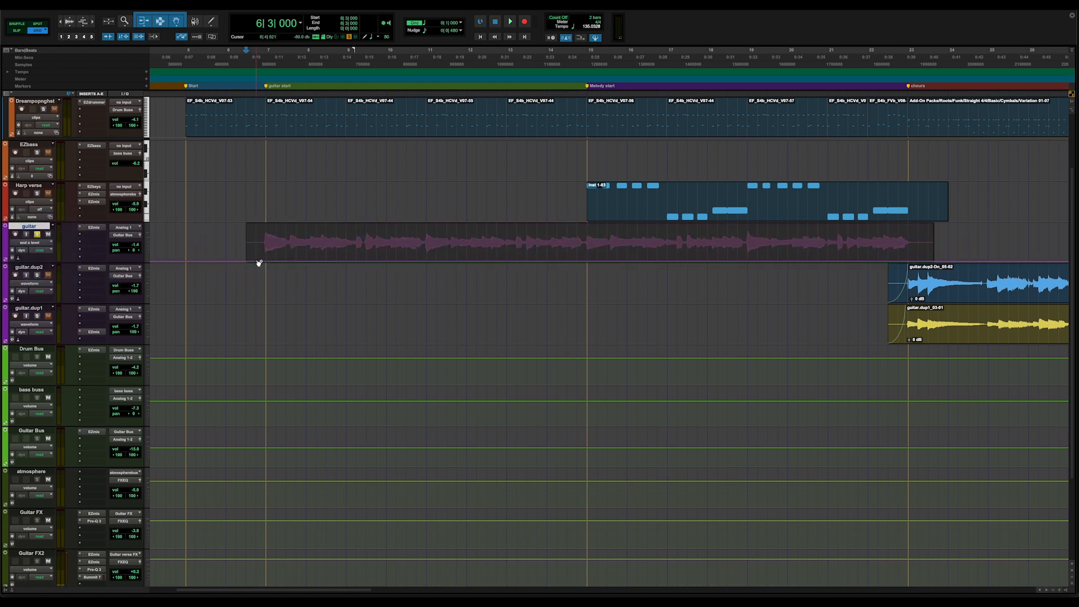
pyautogui.click(278, 262)
pyautogui.click(285, 262)
pyautogui.press('space')
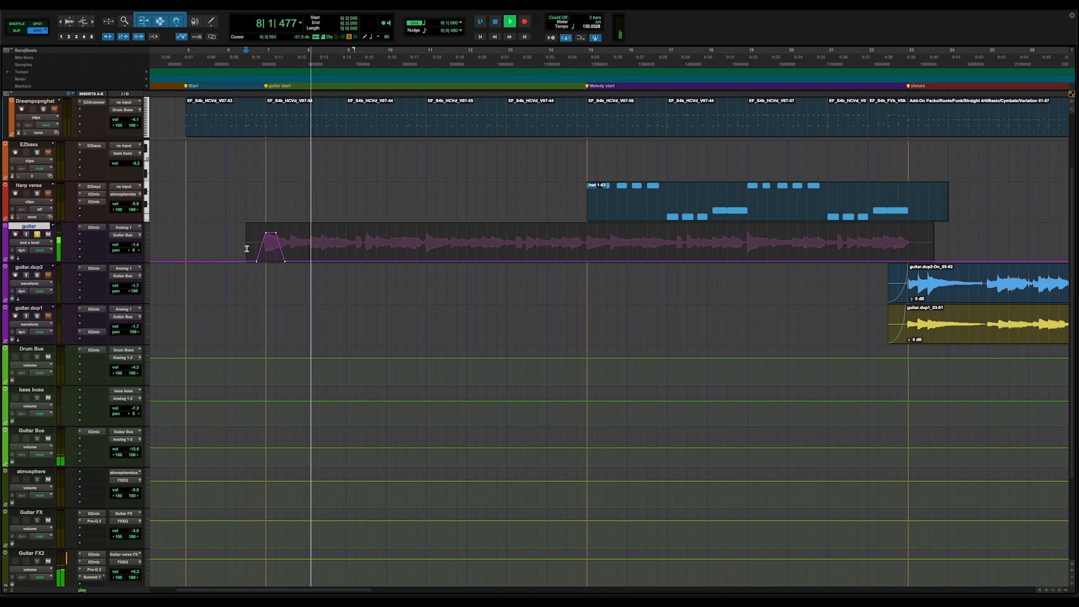
# Step: Add matching brief send level boosts to the guitar automation at bars 11, 15 and 19, and play the verse
pyautogui.moveTo(417, 252); pyautogui.dragTo(433, 252)
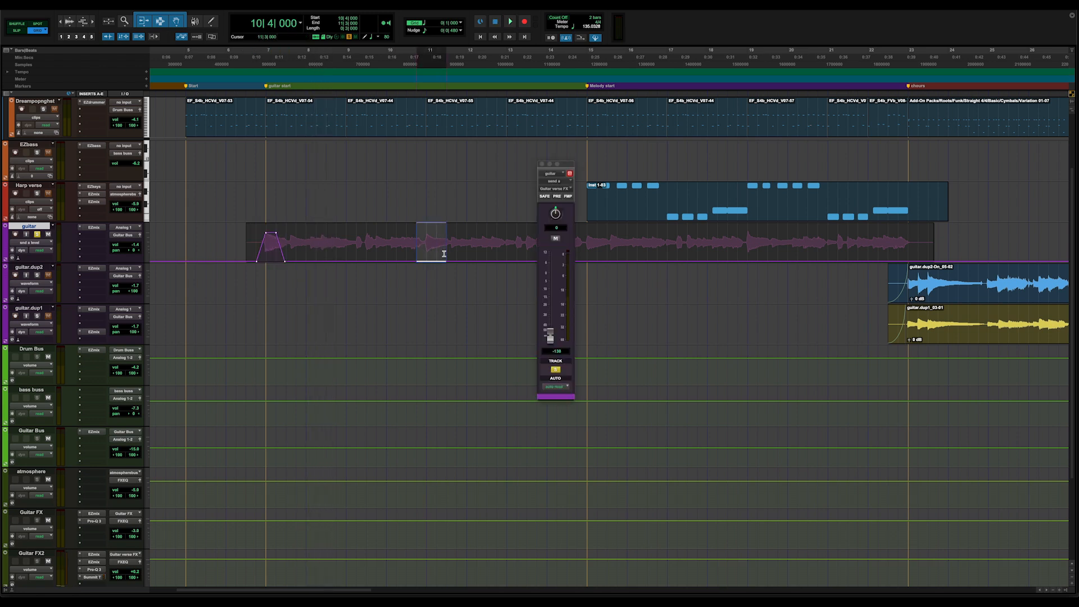
pyautogui.moveTo(561, 166); pyautogui.dragTo(369, 167)
pyautogui.moveTo(577, 252); pyautogui.dragTo(606, 253)
pyautogui.moveTo(740, 253); pyautogui.dragTo(763, 251)
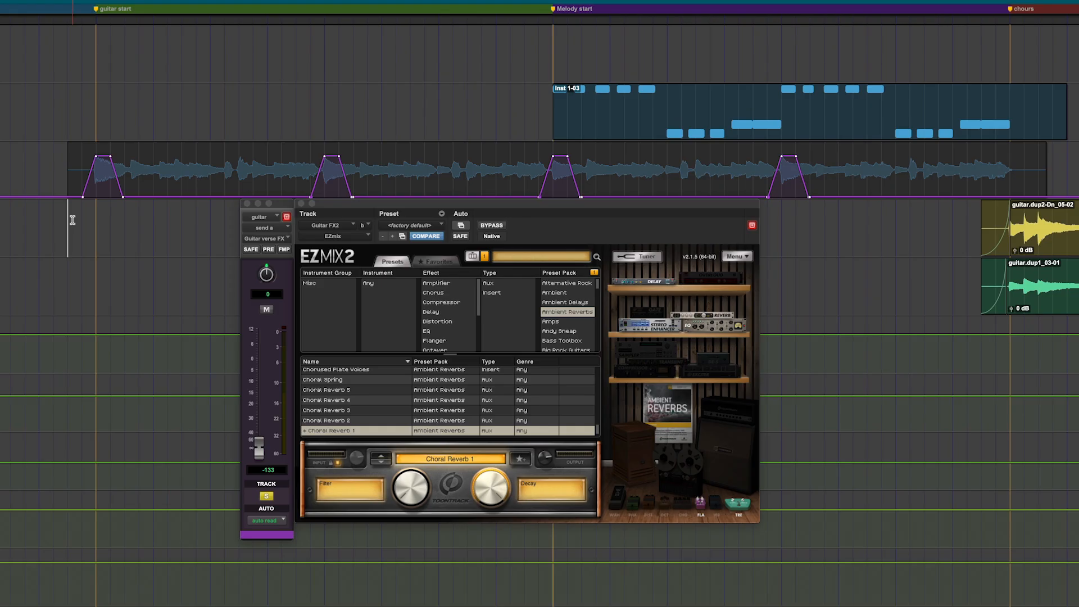
pyautogui.press('space')
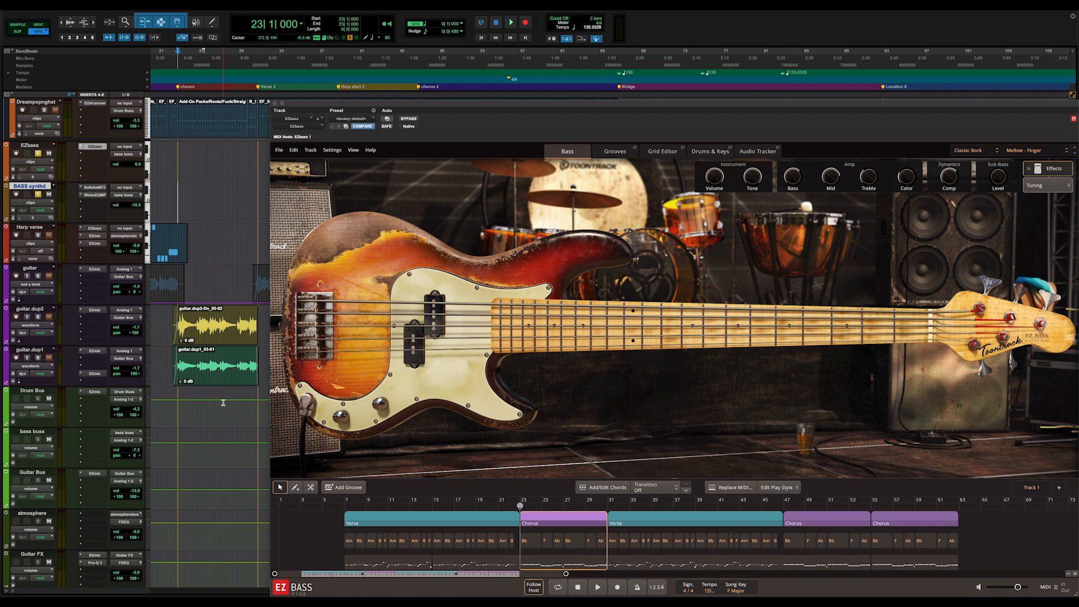
# Step: Check the Model 72 synth on the bass synth track, and place the EZbass Chorus MIDI on that track at bar 23
pyautogui.click(96, 189)
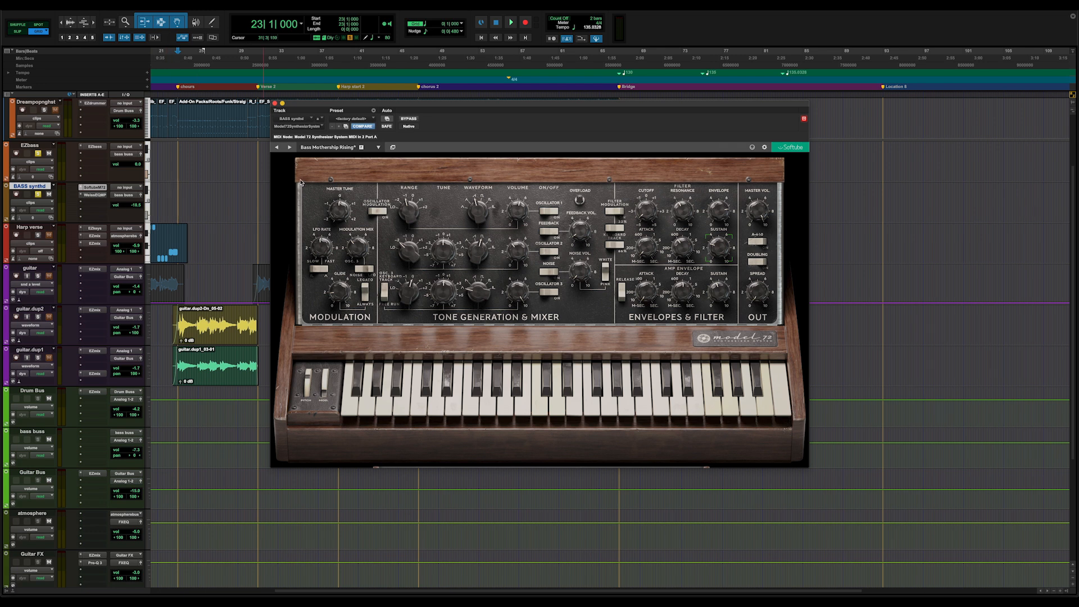
pyautogui.click(275, 103)
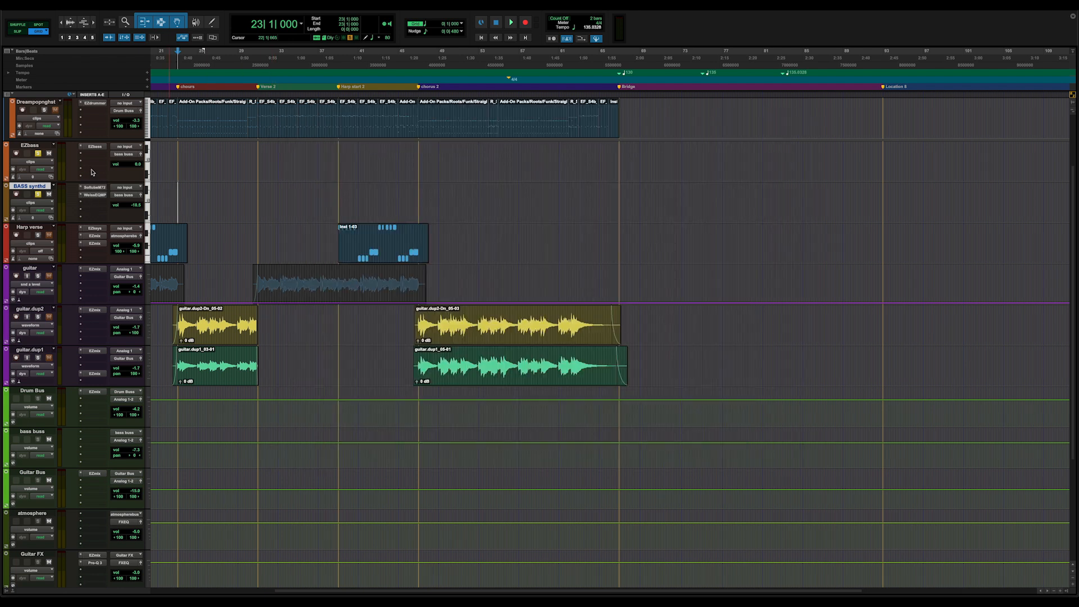
pyautogui.click(93, 147)
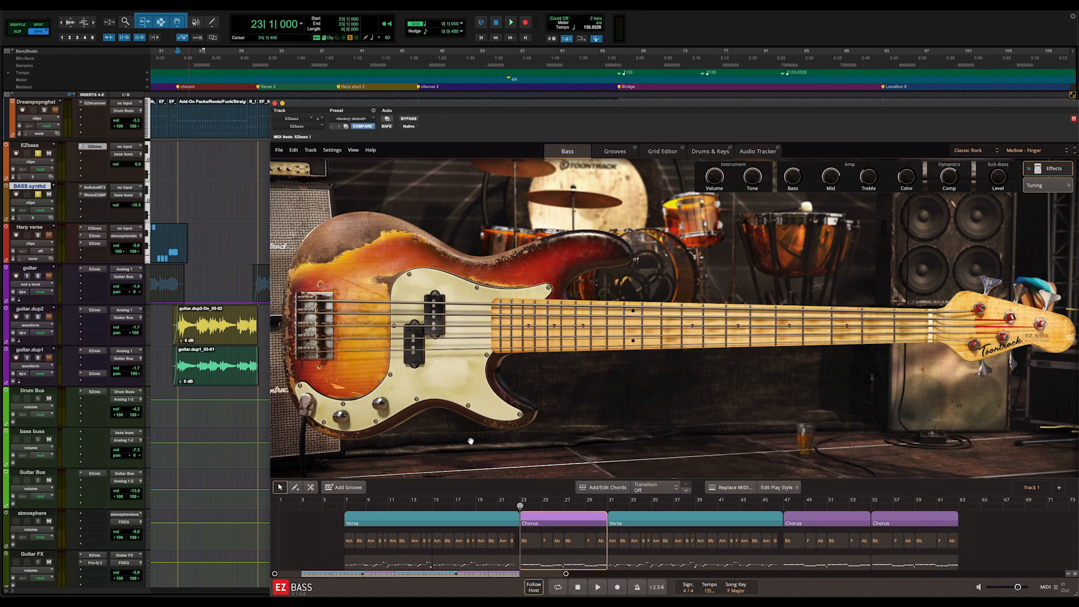
pyautogui.moveTo(556, 514); pyautogui.dragTo(329, 298)
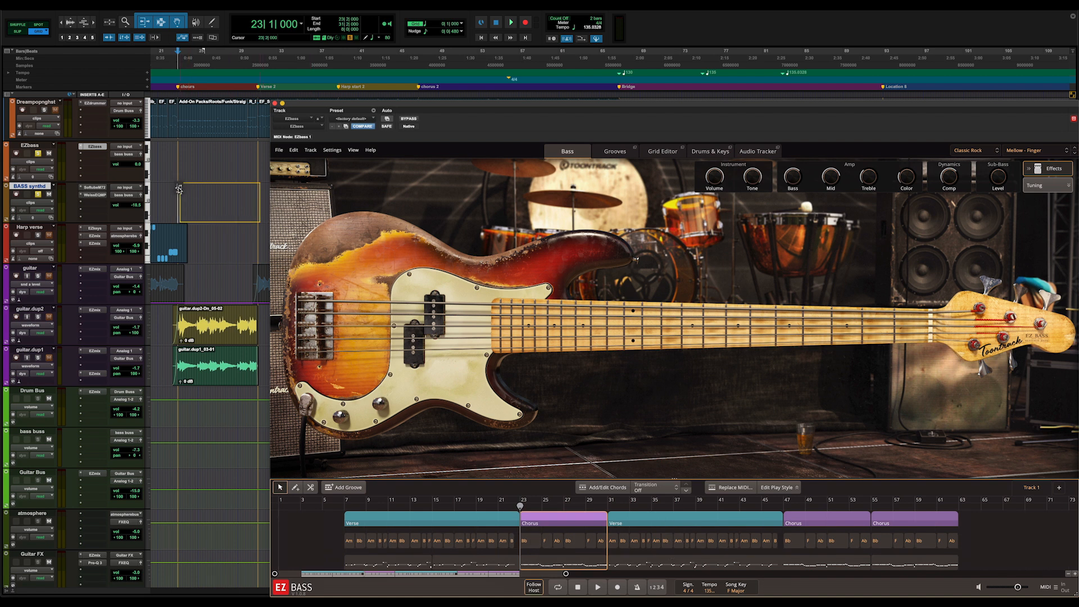
pyautogui.moveTo(178, 189); pyautogui.dragTo(179, 190)
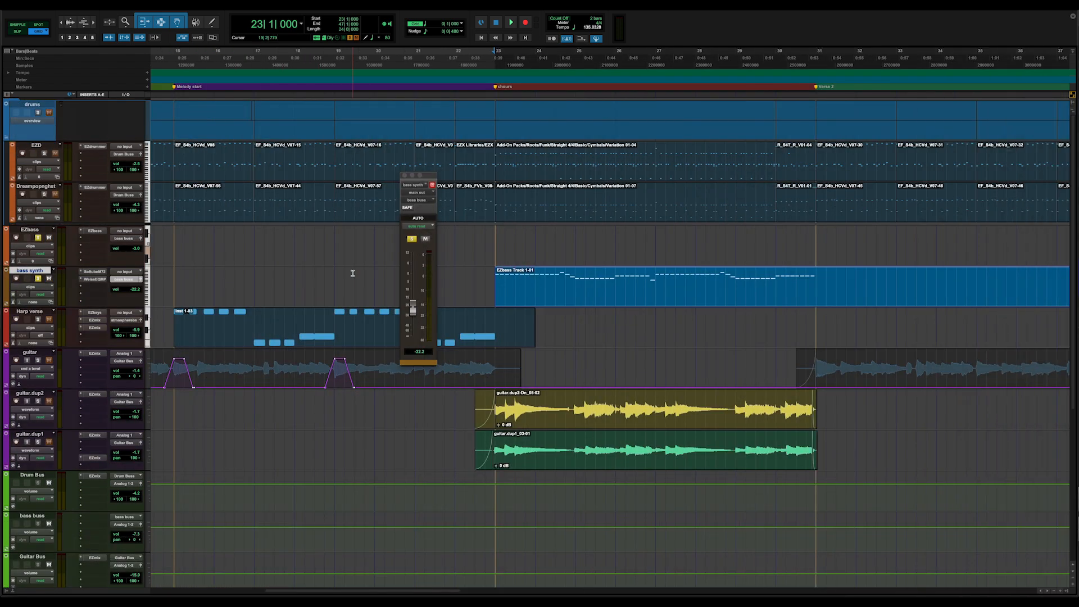
# Step: Set the bass synth track's output level to -20.1 dB while playing the chorus, and unsolo the bass tracks
pyautogui.press('space')
pyautogui.moveTo(413, 308)
pyautogui.mouseDown()
pyautogui.moveTo(415, 344)
pyautogui.moveTo(418, 313)
pyautogui.mouseUp()
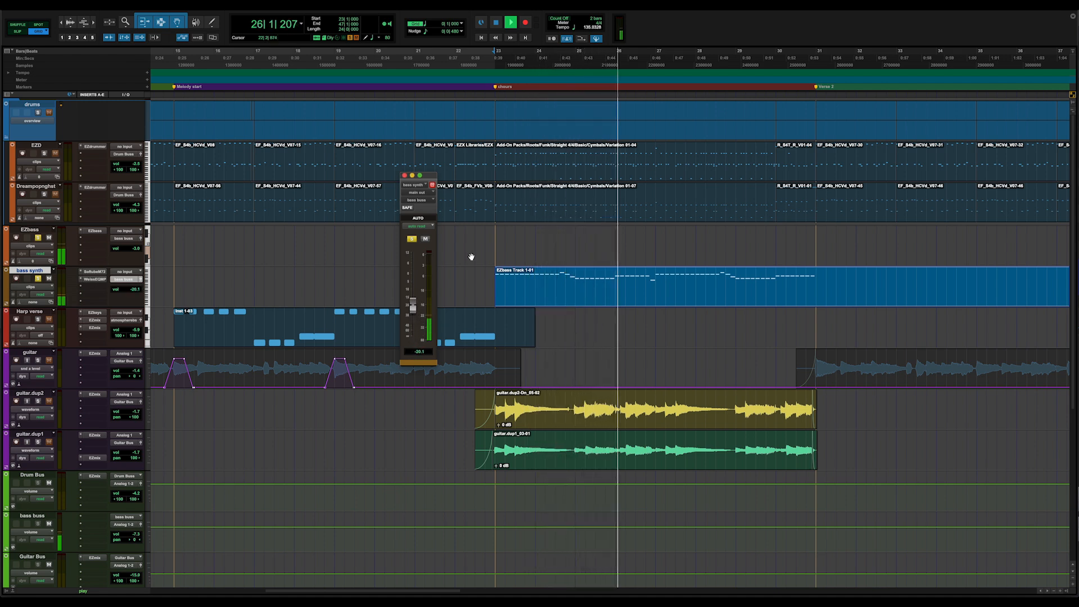
pyautogui.click(412, 239)
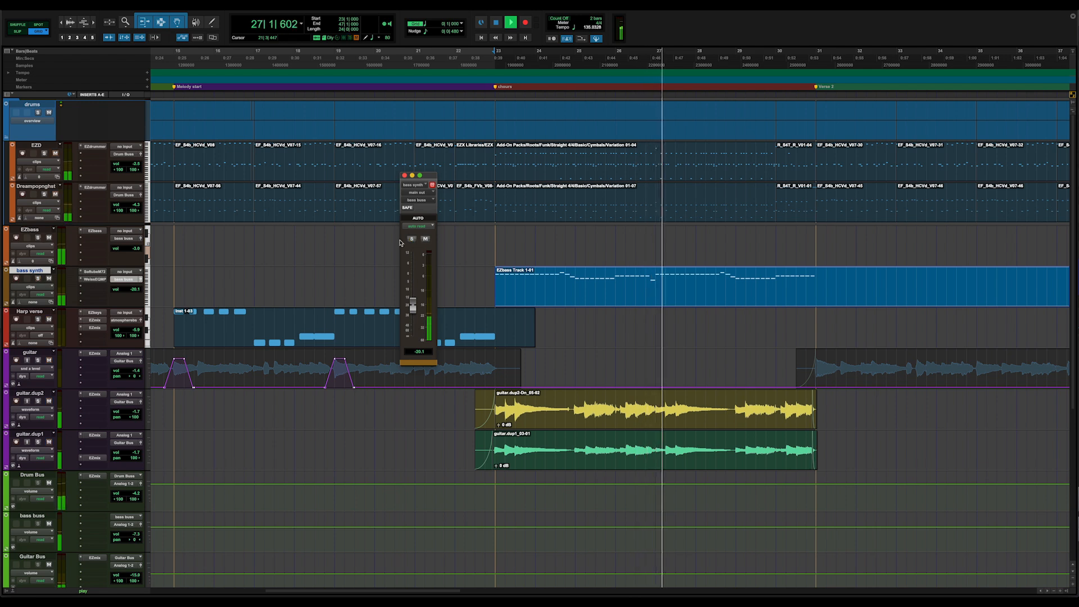